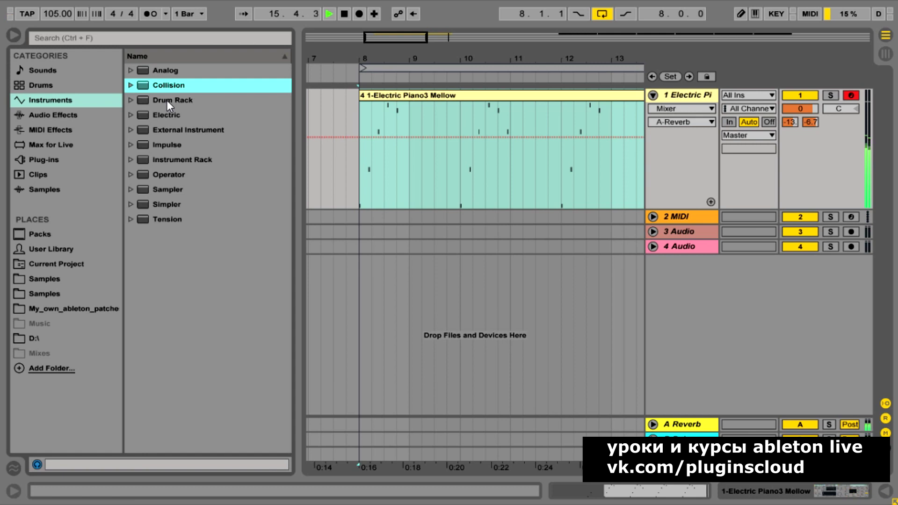
# - Add a Drum Rack on a new MIDI track below the existing tracks and stop playback
pyautogui.click(167, 100)
pyautogui.moveTo(170, 103); pyautogui.dragTo(264, 178)
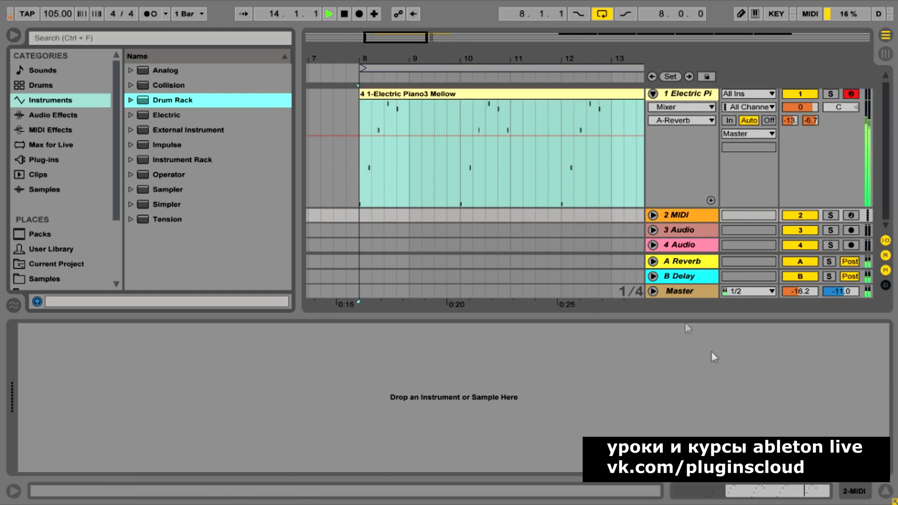
pyautogui.click(885, 491)
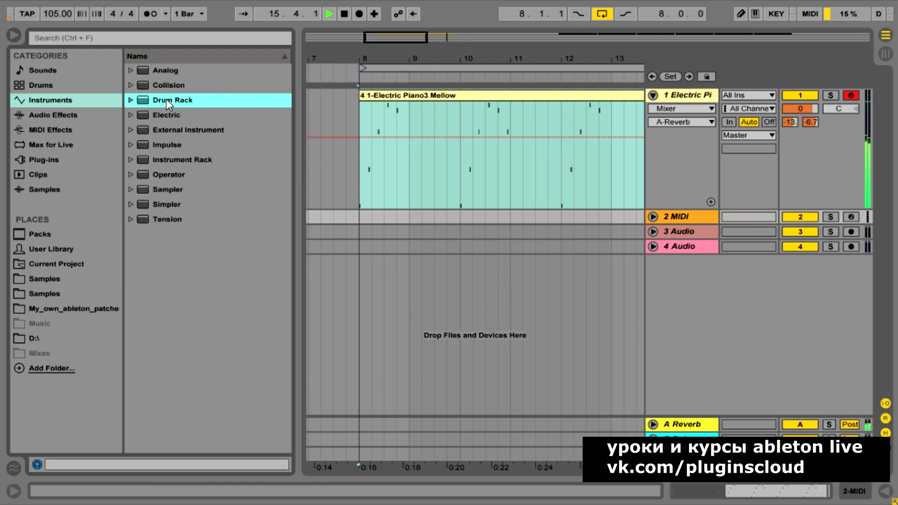
pyautogui.moveTo(182, 98); pyautogui.dragTo(441, 284)
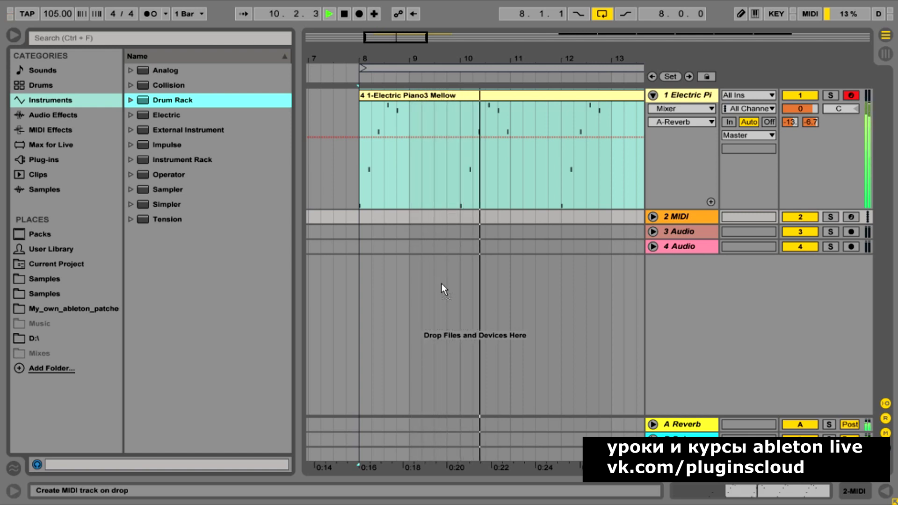
pyautogui.moveTo(441, 283); pyautogui.dragTo(442, 284)
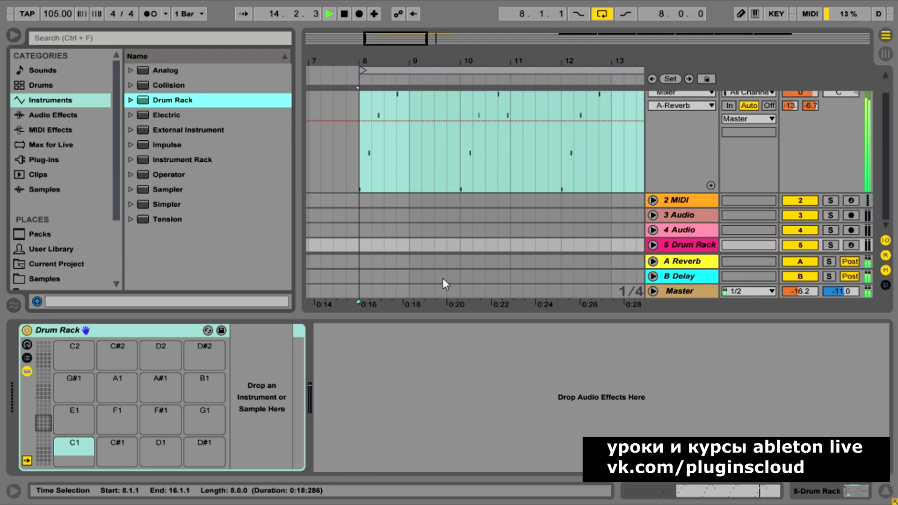
pyautogui.click(345, 14)
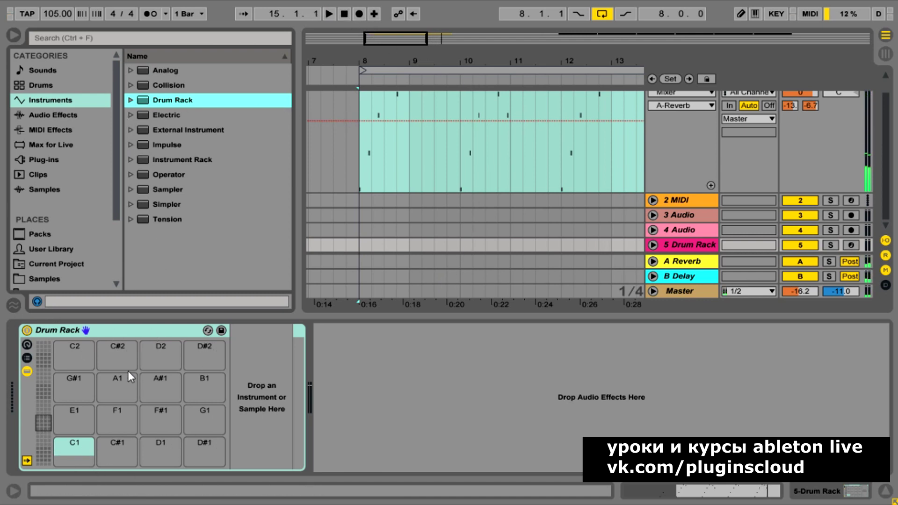
# - Browse to the Kick folder inside Drums in the first Samples place
pyautogui.moveTo(115, 153); pyautogui.dragTo(123, 225)
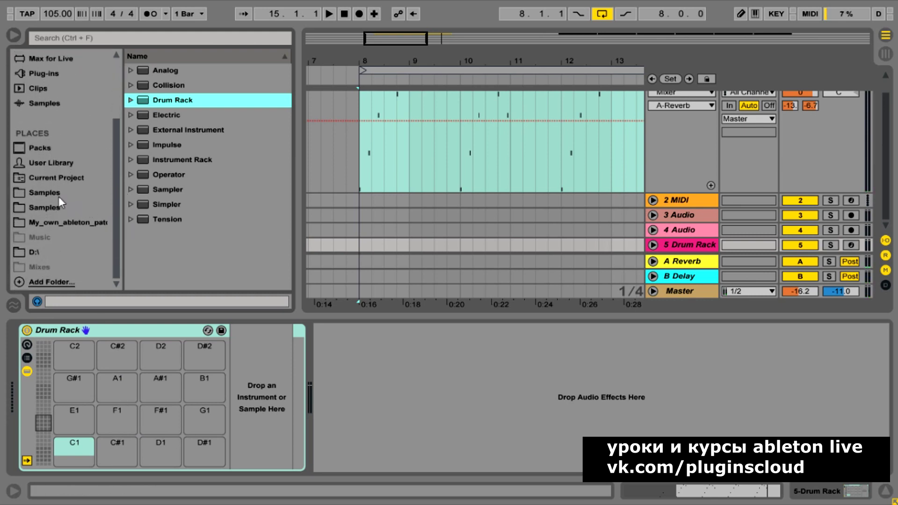
pyautogui.click(45, 194)
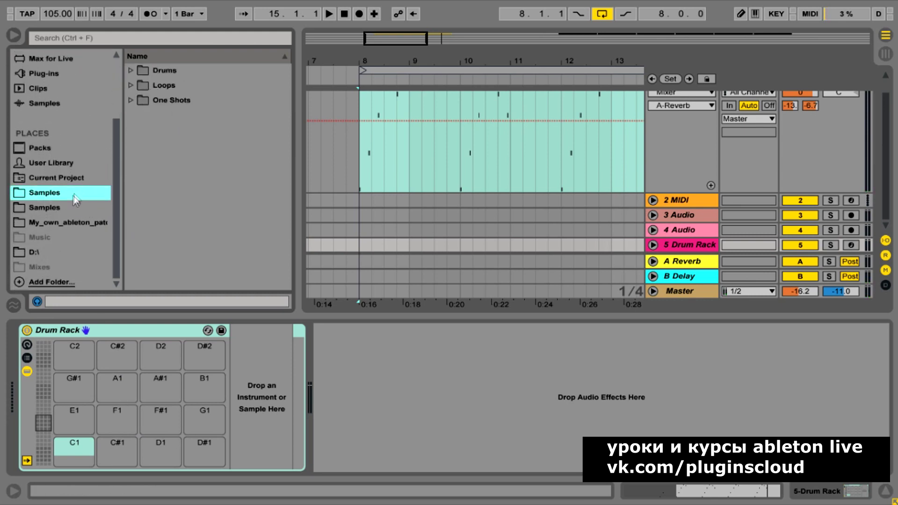
pyautogui.click(57, 206)
pyautogui.click(57, 198)
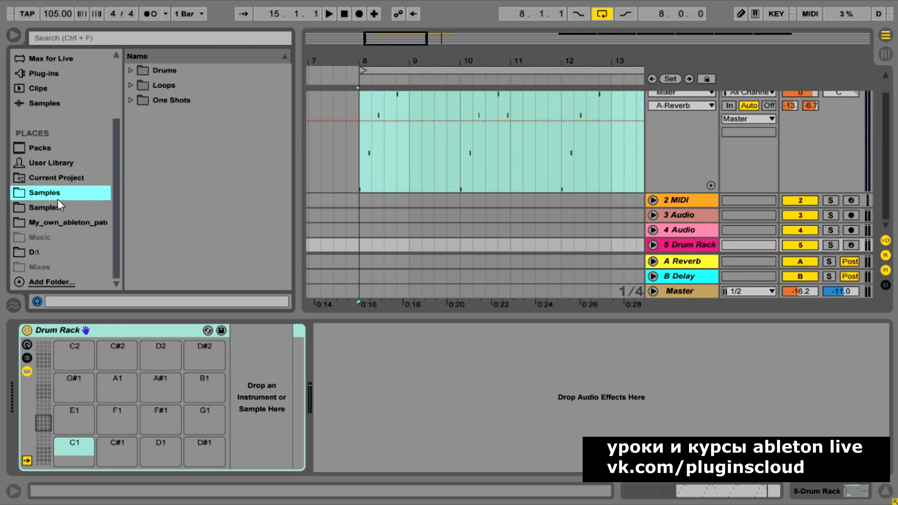
pyautogui.click(131, 71)
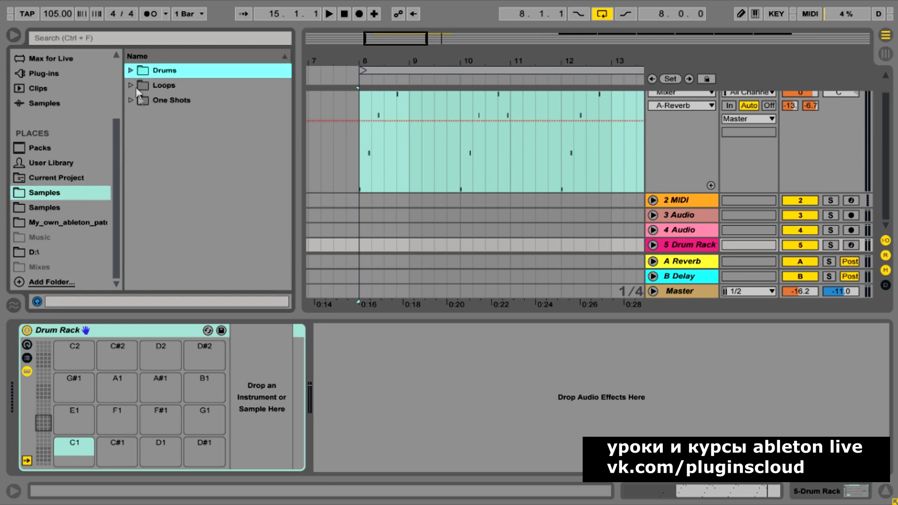
pyautogui.click(130, 72)
pyautogui.click(140, 160)
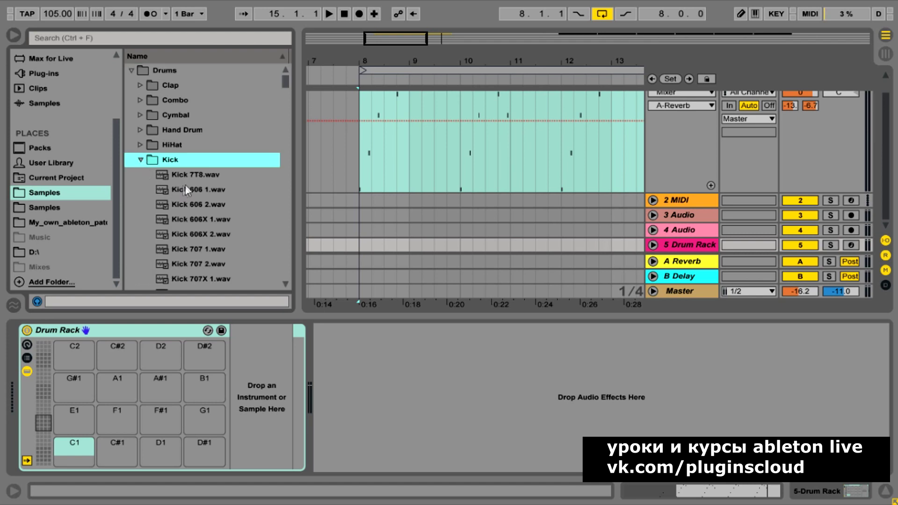
# - Audition the first kick samples and load Kick 7T8.wav onto the Drum Rack's C1 pad
pyautogui.click(192, 176)
pyautogui.click(192, 190)
pyautogui.click(188, 176)
pyautogui.moveTo(188, 176)
pyautogui.mouseDown()
pyautogui.moveTo(107, 419)
pyautogui.moveTo(185, 164)
pyautogui.moveTo(184, 177)
pyautogui.mouseUp()
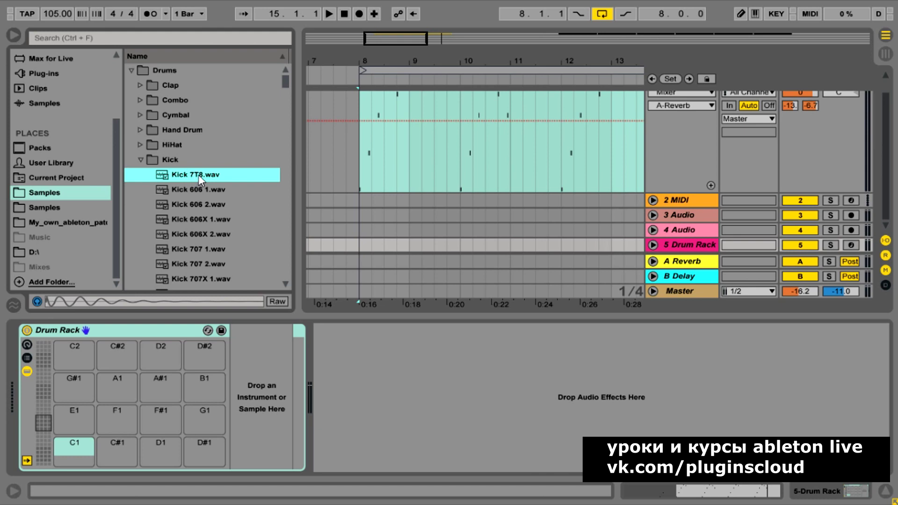
pyautogui.moveTo(199, 175); pyautogui.dragTo(103, 403)
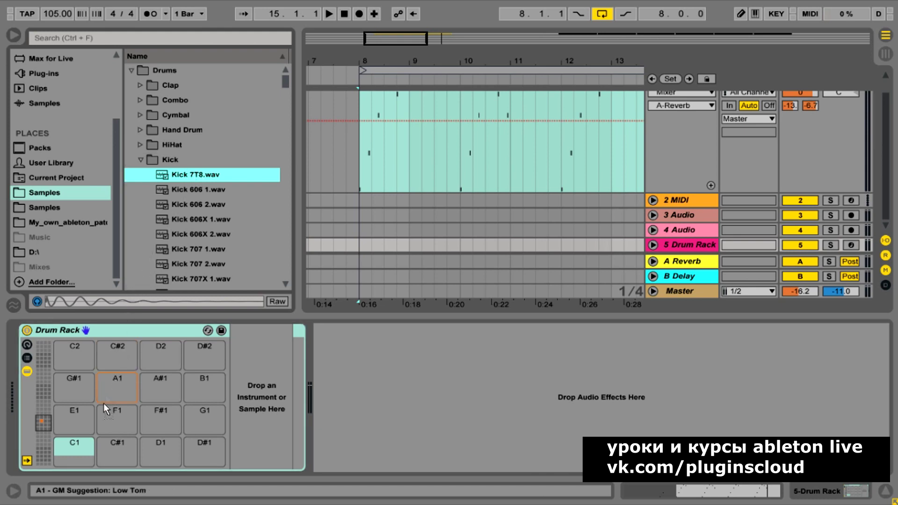
pyautogui.moveTo(76, 447); pyautogui.dragTo(77, 447)
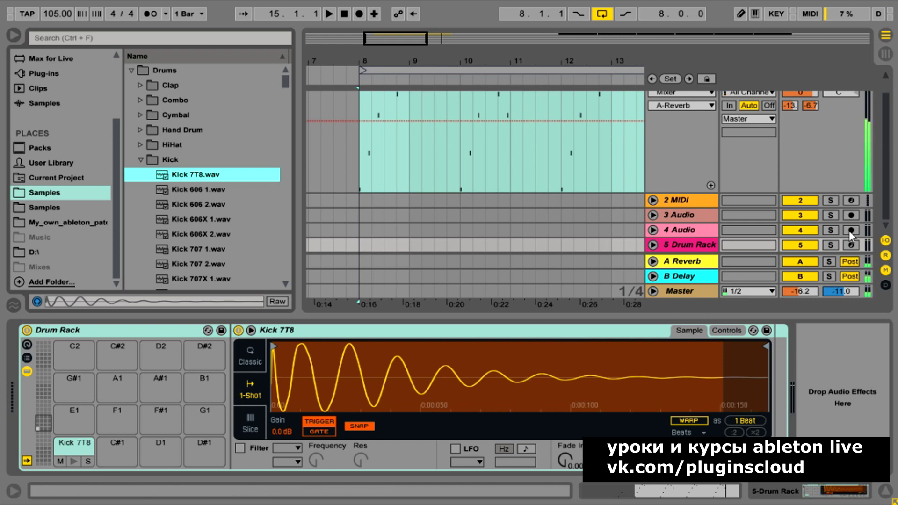
# - Arm the Drum Rack track for recording and disarm the Electric Piano track, leaving the Drum Rack track selected
pyautogui.click(849, 245)
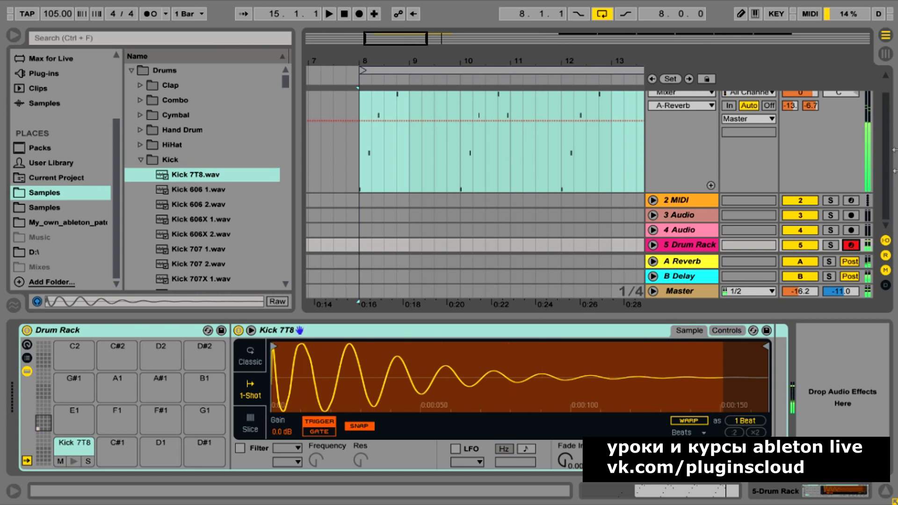
pyautogui.scroll(2, 891, 130)
pyautogui.click(851, 98)
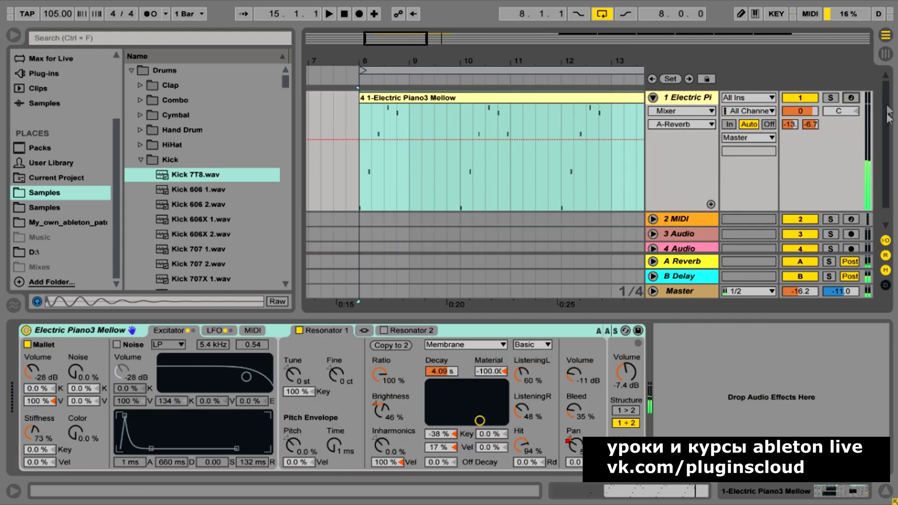
pyautogui.scroll(-1, 889, 111)
pyautogui.click(683, 246)
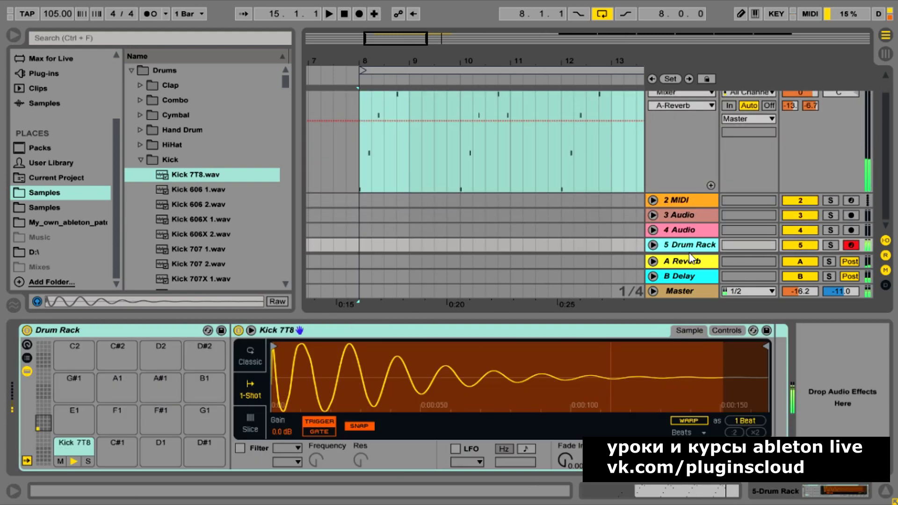
# - Collapse the Kick folder, open the Snare folder and audition several of its rim and rimshot samples
pyautogui.click(141, 159)
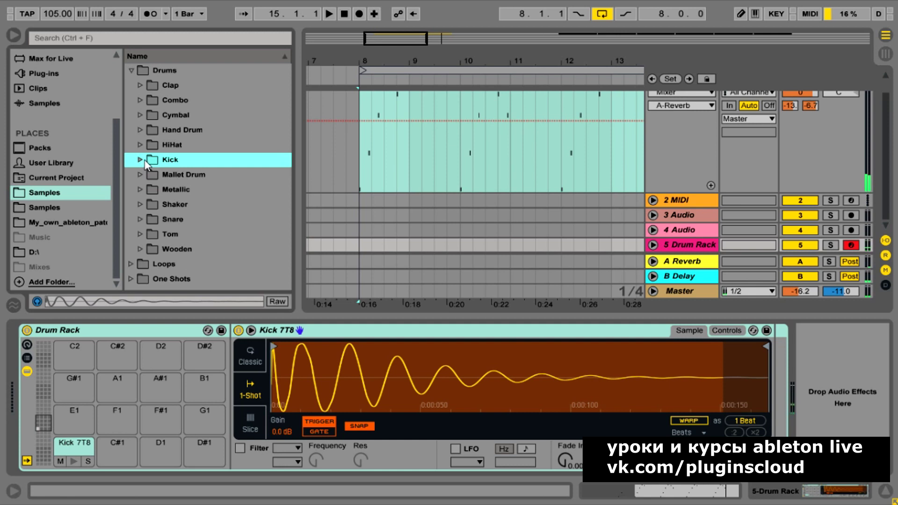
pyautogui.click(139, 205)
pyautogui.click(139, 204)
pyautogui.click(140, 219)
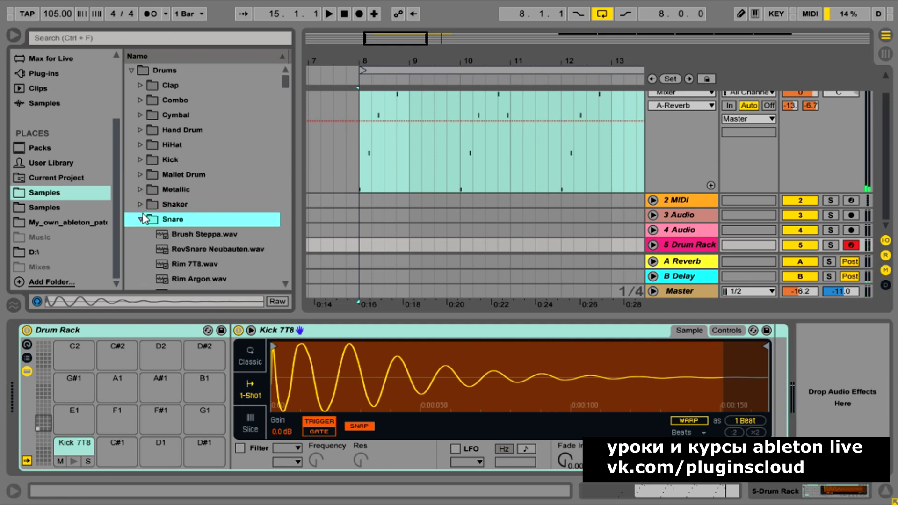
pyautogui.scroll(-3, 165, 218)
pyautogui.click(192, 189)
pyautogui.click(213, 234)
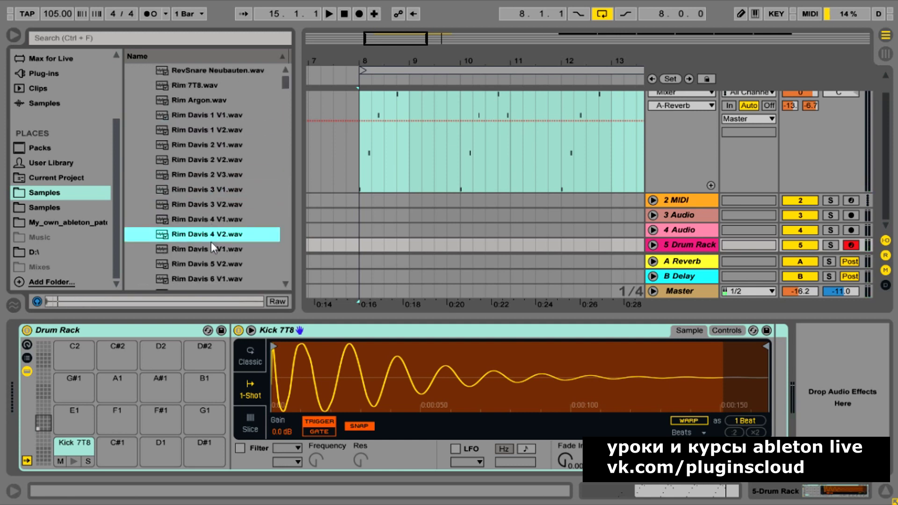
pyautogui.scroll(-6, 213, 245)
pyautogui.click(202, 222)
pyautogui.scroll(-4, 217, 238)
pyautogui.click(210, 191)
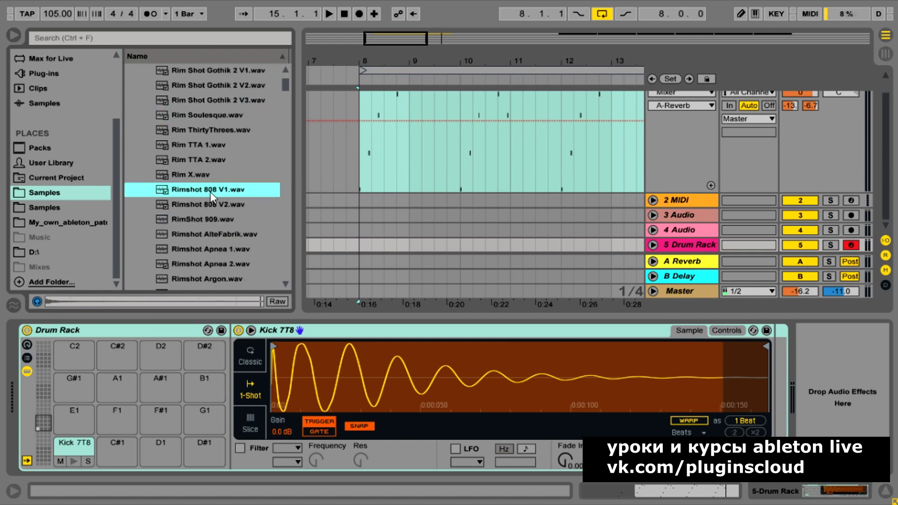
# - Compare Rim TTA 1.wav with Rim TTA 2.wav and load Rim TTA 1.wav onto the C#1 pad
pyautogui.click(220, 249)
pyautogui.click(206, 147)
pyautogui.click(204, 161)
pyautogui.click(203, 148)
pyautogui.click(185, 159)
pyautogui.click(207, 147)
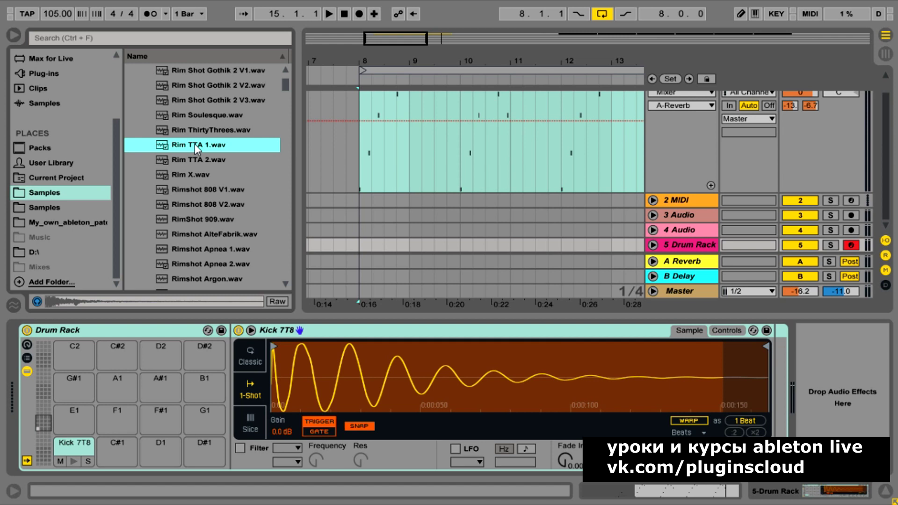
pyautogui.moveTo(194, 144); pyautogui.dragTo(117, 446)
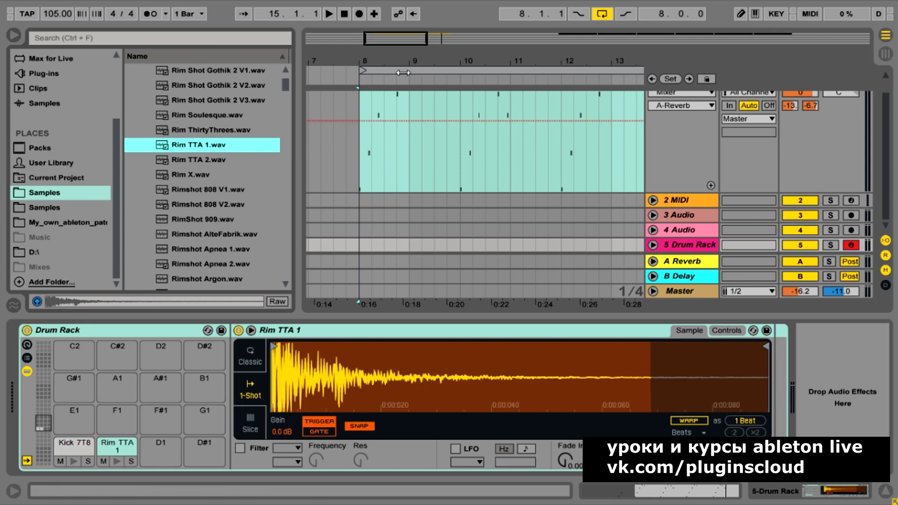
# - Hide the browser and move the Drum Rack track directly below the Electric Piano track
pyautogui.click(13, 35)
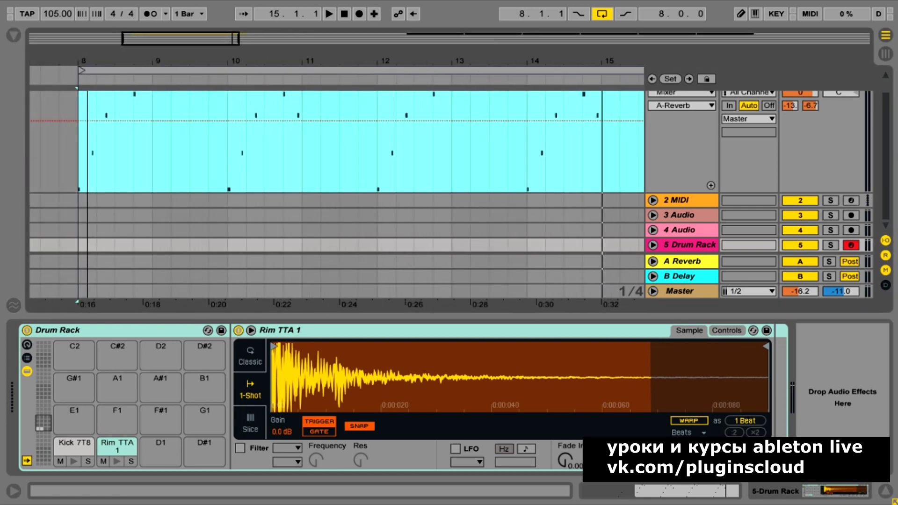
pyautogui.moveTo(87, 60); pyautogui.dragTo(128, 59)
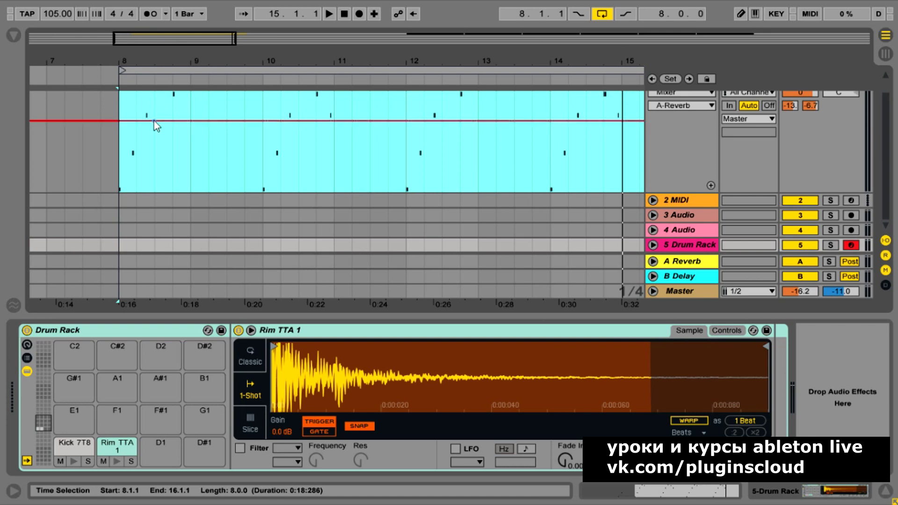
pyautogui.moveTo(146, 40); pyautogui.dragTo(120, 22)
pyautogui.click(687, 247)
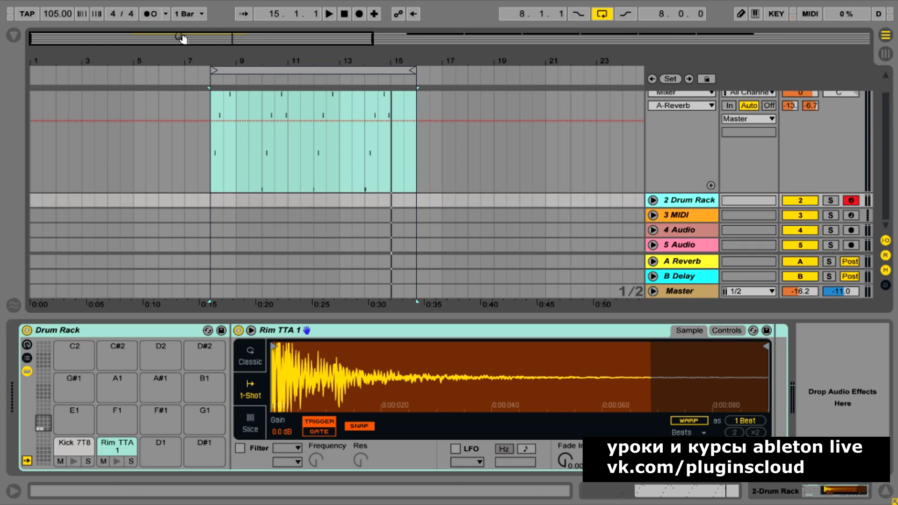
# - Turn on the metronome and record a kick and rim pattern on the Drum Rack track up to the loop's end
pyautogui.moveTo(182, 38); pyautogui.dragTo(124, 90)
pyautogui.click(58, 75)
pyautogui.click(150, 14)
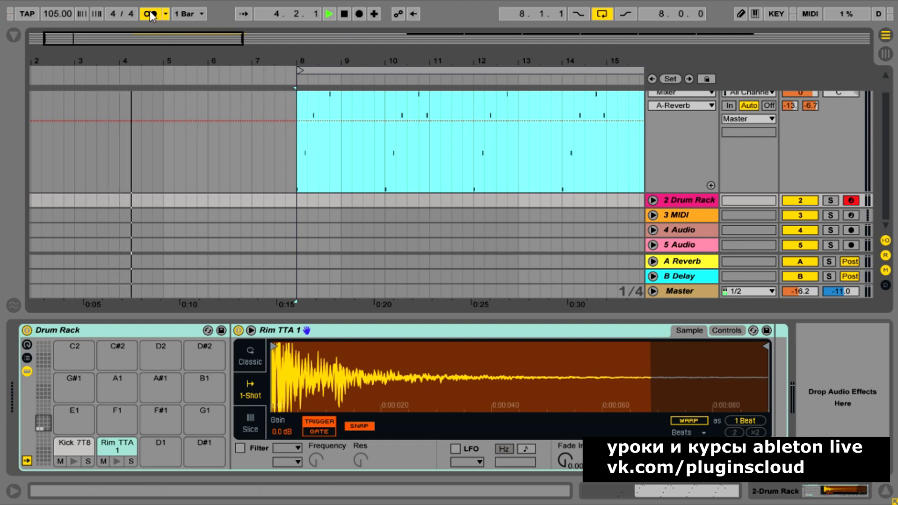
pyautogui.click(359, 14)
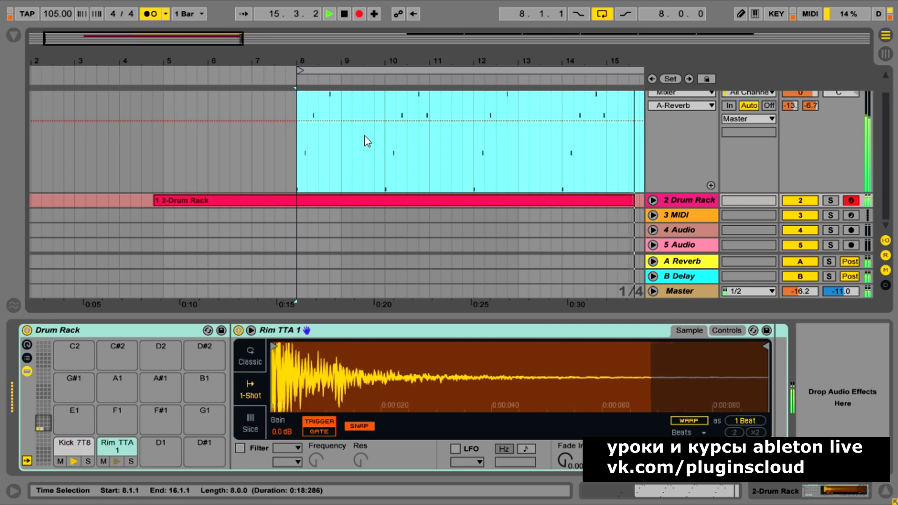
pyautogui.press('space')
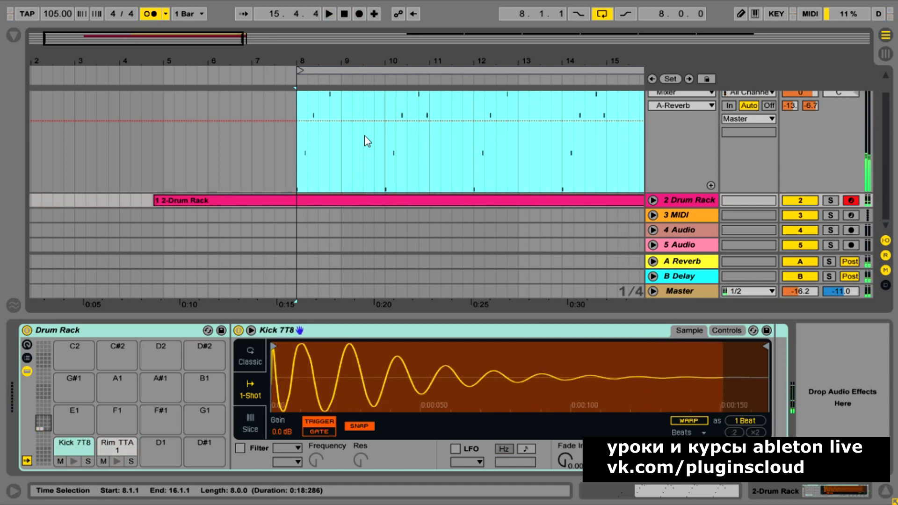
# - Unfold the Drum Rack track and trim the recorded clip to the loop range from bar 8 to bar 16
pyautogui.moveTo(166, 39); pyautogui.dragTo(165, 21)
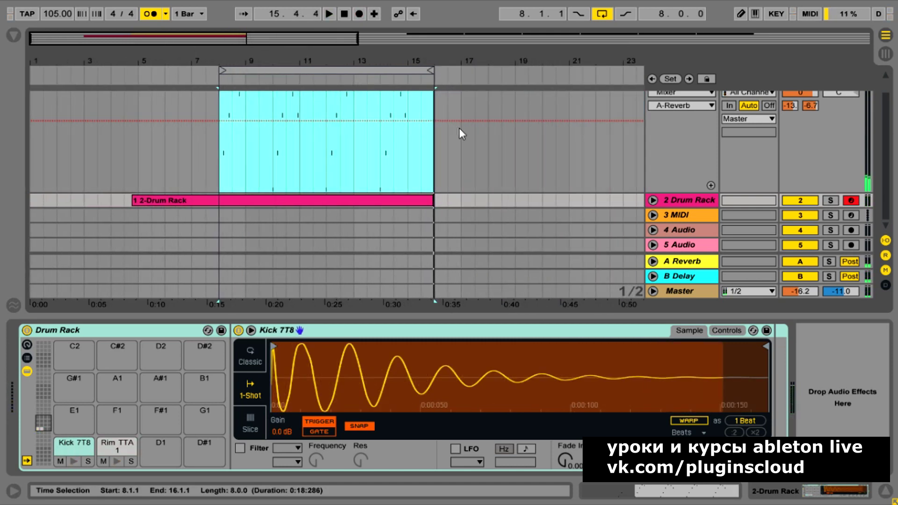
pyautogui.click(653, 200)
pyautogui.moveTo(139, 189); pyautogui.dragTo(219, 189)
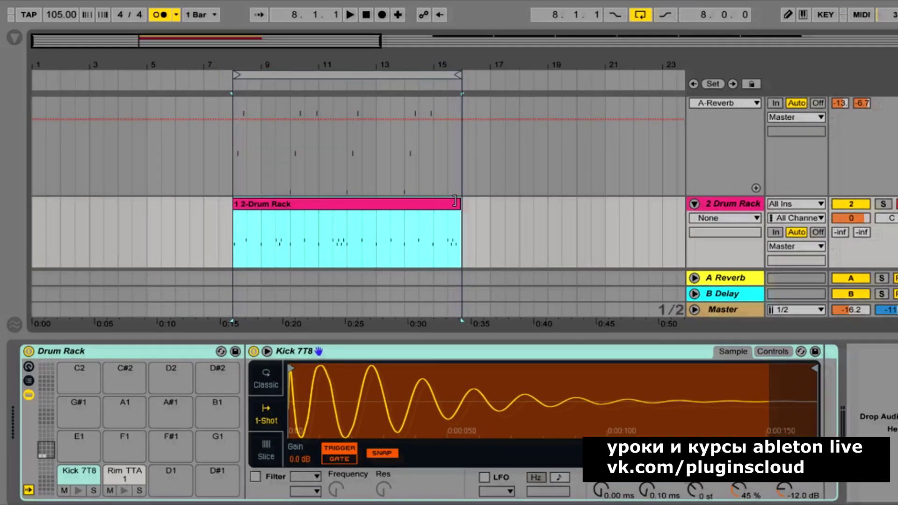
pyautogui.click(433, 192)
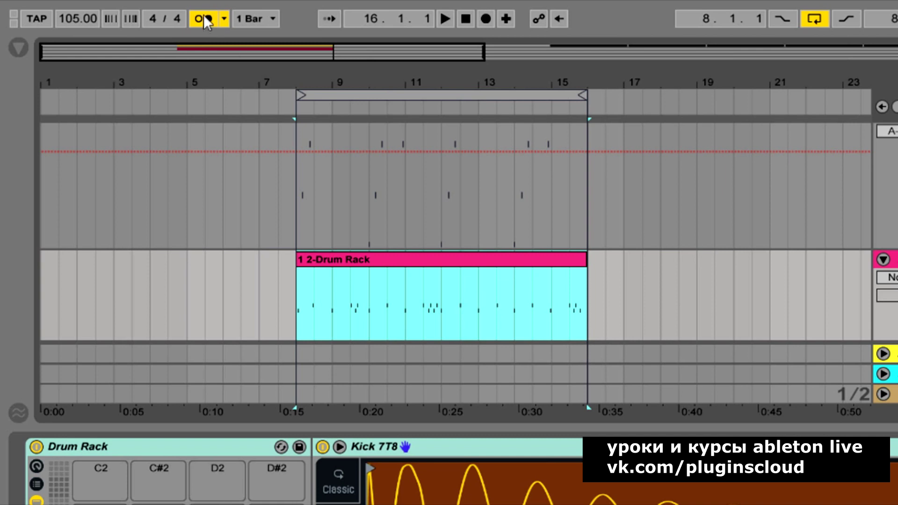
# - Quantize the notes of the Drum Rack clip and start playback from bar 8
pyautogui.moveTo(266, 52); pyautogui.dragTo(311, 96)
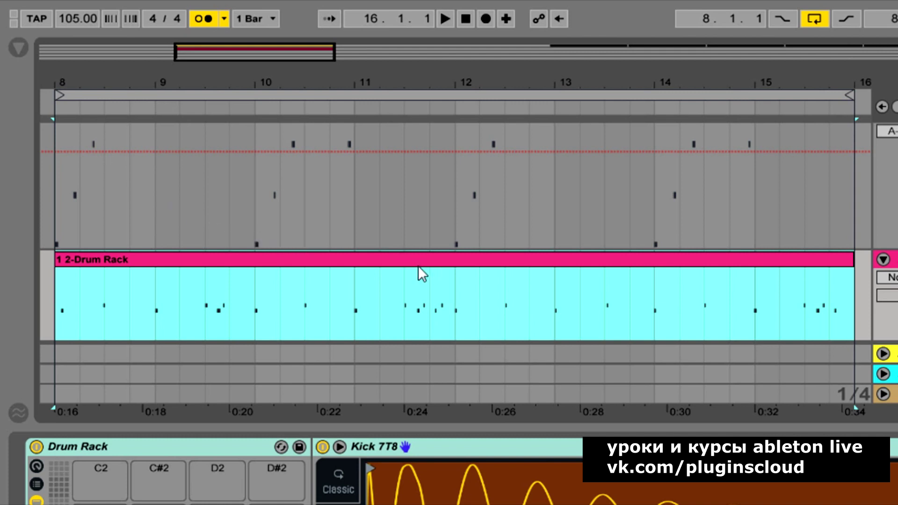
pyautogui.hotkey('ctrl', 'u')
pyautogui.moveTo(207, 78); pyautogui.dragTo(297, 77)
pyautogui.press('space')
# - Open the Drum Rack clip in an enlarged note editor and move its late first kick note to the start of bar 5
pyautogui.click(264, 264)
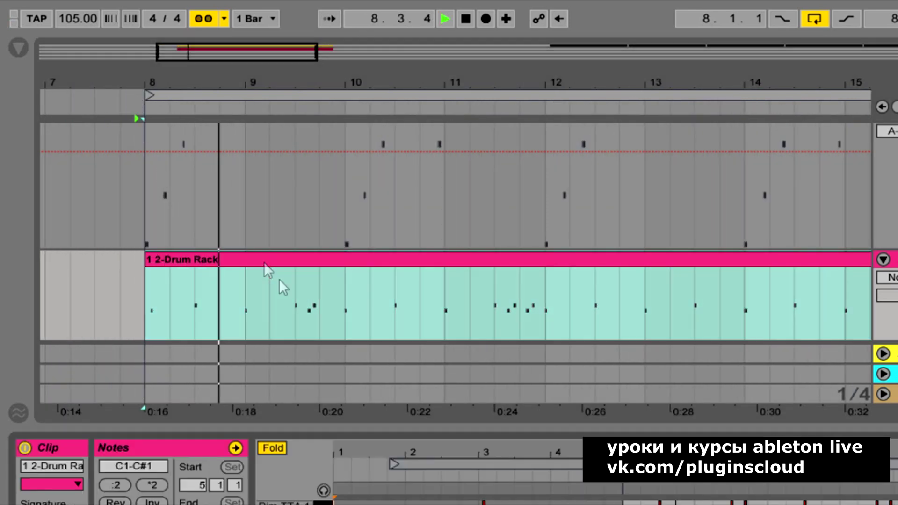
pyautogui.moveTo(501, 428); pyautogui.dragTo(427, 56)
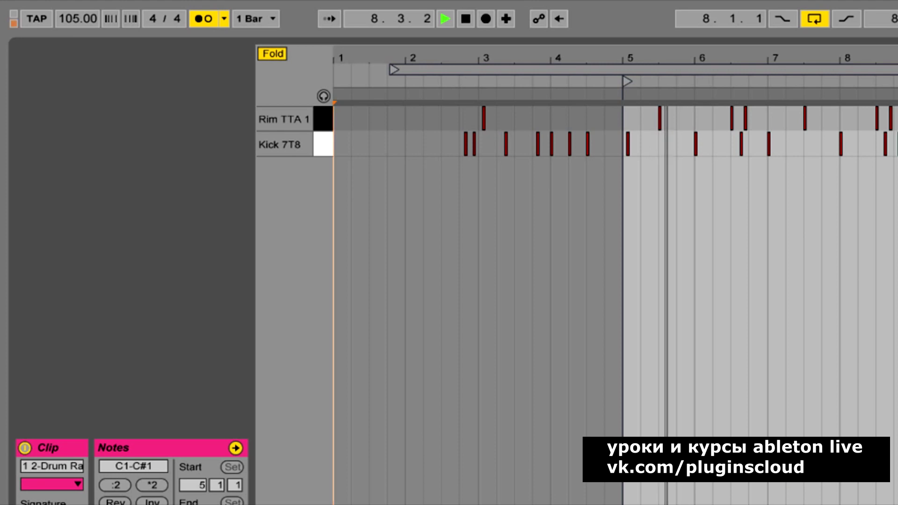
pyautogui.moveTo(551, 57); pyautogui.dragTo(234, 133)
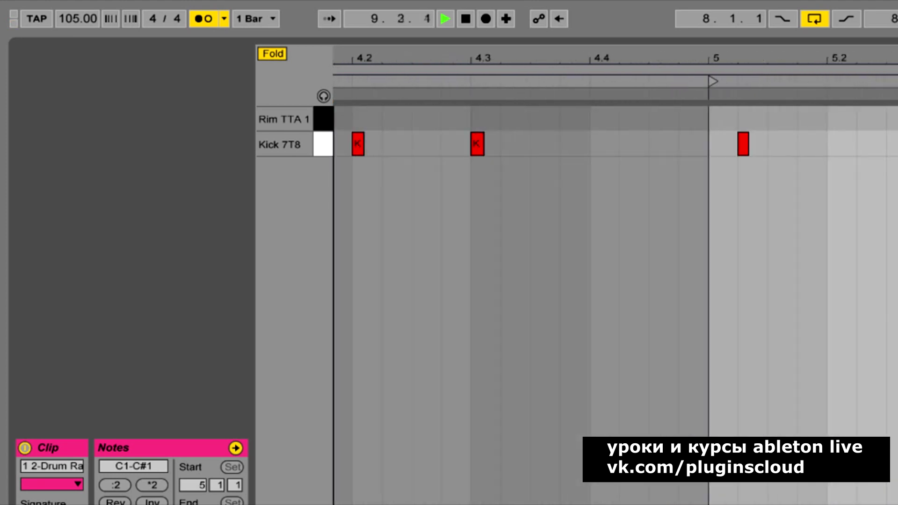
pyautogui.moveTo(743, 147); pyautogui.dragTo(721, 148)
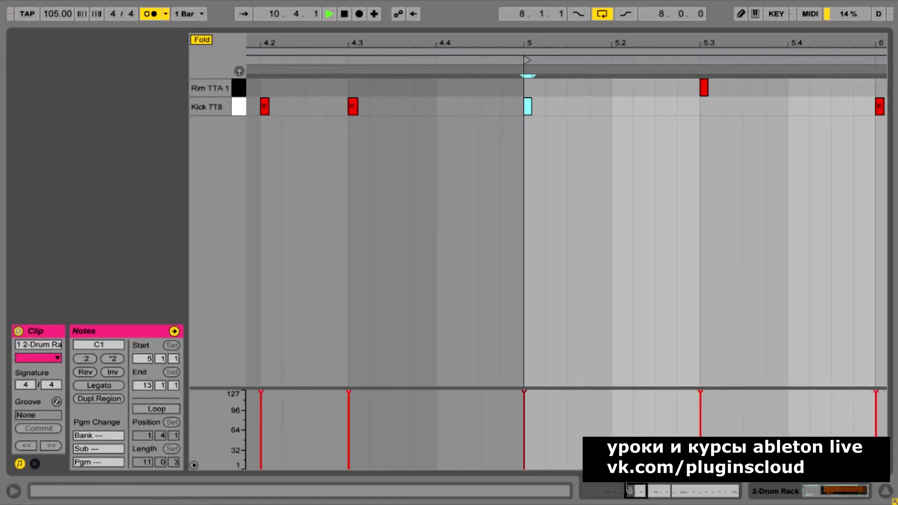
pyautogui.moveTo(629, 488); pyautogui.dragTo(829, 223)
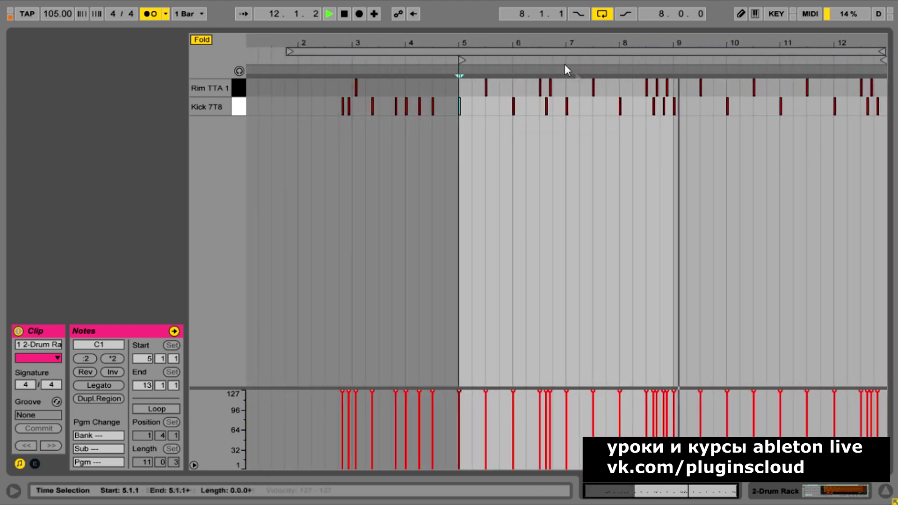
# - Turn off the metronome and hide the clip editor to show both clips in the full arrangement
pyautogui.moveTo(535, 29); pyautogui.dragTo(538, 337)
pyautogui.click(148, 13)
pyautogui.click(884, 489)
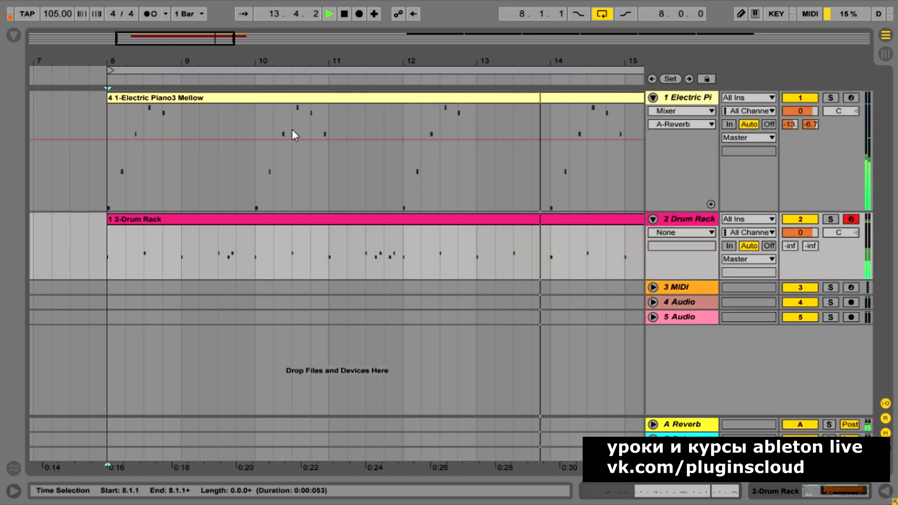
pyautogui.moveTo(174, 39); pyautogui.dragTo(187, 37)
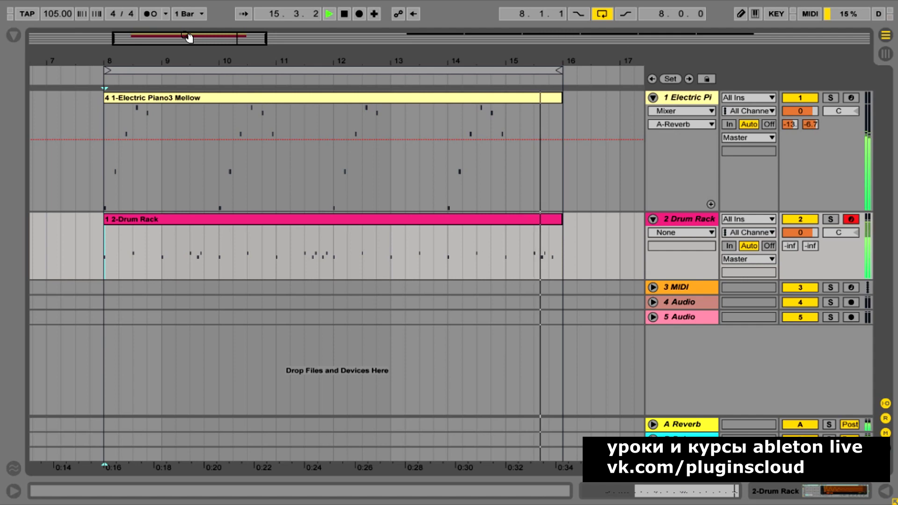